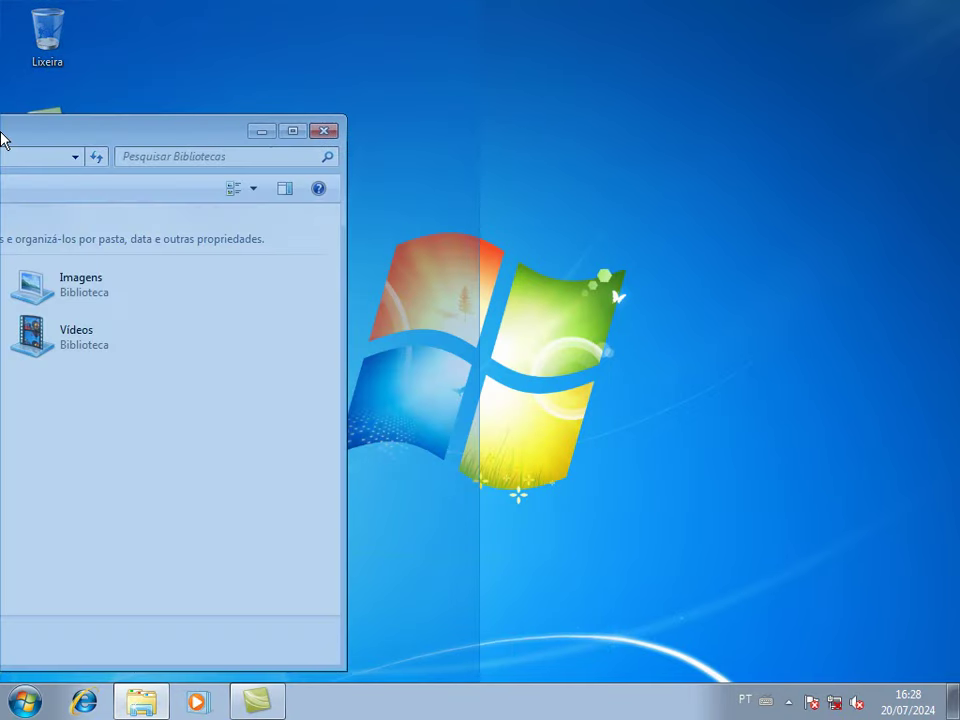
Snap the Bibliotecas window to the left half of the desktop and a new Documentos window to the right half
{"action": "left_click_drag", "start_coordinate": [2, 139], "coordinate": [7, 133]}
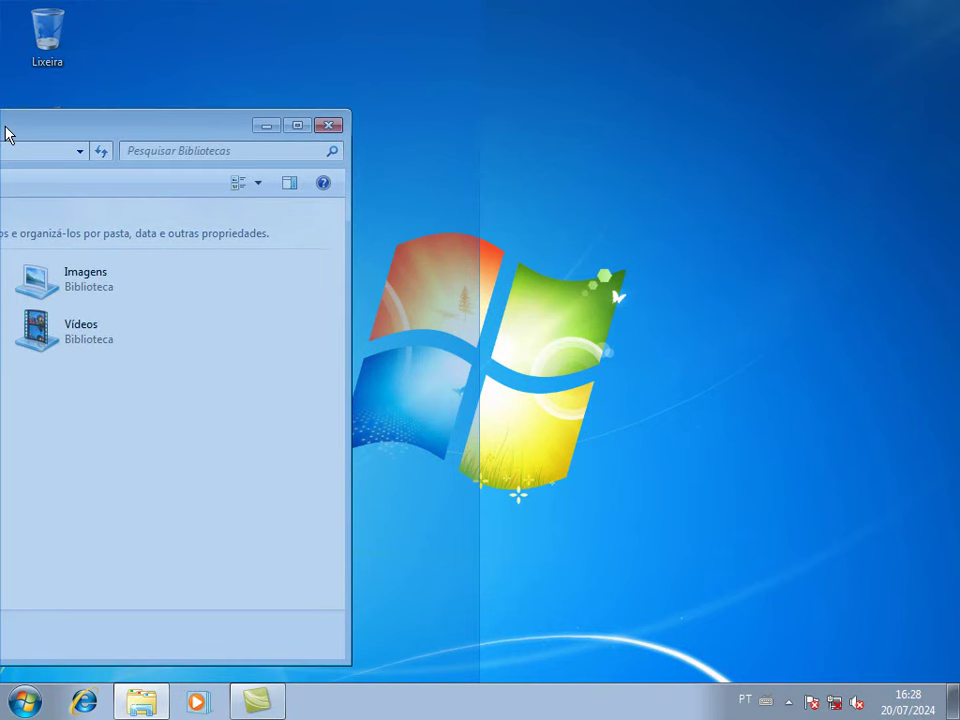
{"action": "left_click_drag", "start_coordinate": [7, 133], "coordinate": [5, 133]}
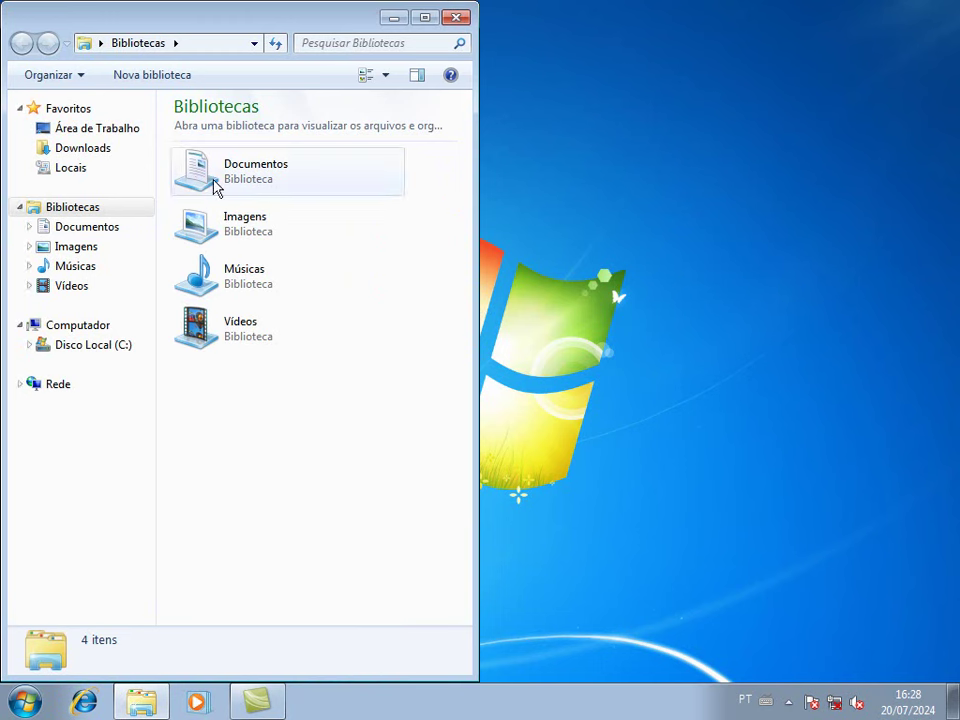
{"action": "right_click", "coordinate": [214, 170]}
{"action": "left_click", "coordinate": [257, 203]}
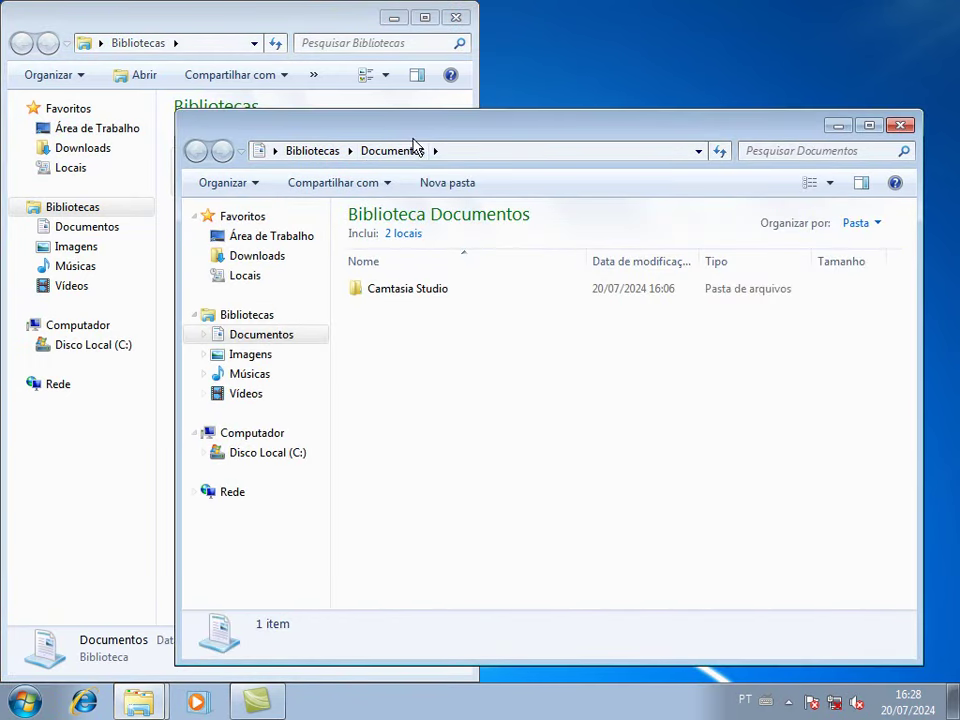
{"action": "left_click_drag", "start_coordinate": [422, 141], "coordinate": [959, 115]}
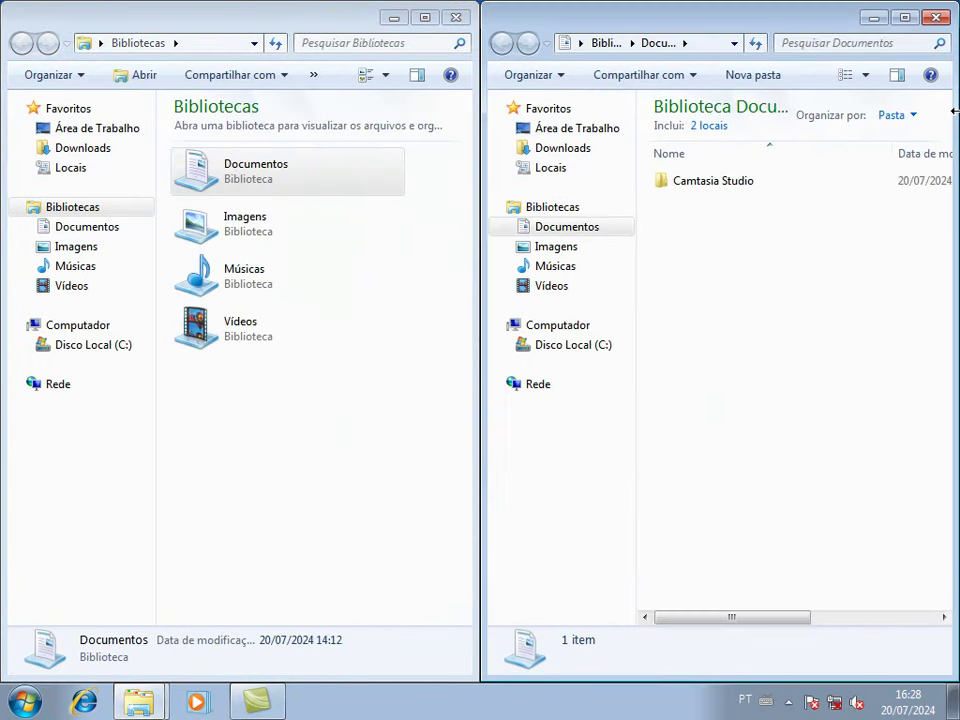
{"action": "left_click_drag", "start_coordinate": [684, 26], "coordinate": [959, 113]}
Close the Bibliotecas window and snap the Documentos window alternately to the left and right halves of the desktop
{"action": "left_click_drag", "start_coordinate": [780, 30], "coordinate": [805, 120]}
{"action": "left_click", "coordinate": [455, 17]}
{"action": "left_click_drag", "start_coordinate": [727, 33], "coordinate": [1, 103]}
{"action": "left_click_drag", "start_coordinate": [124, 26], "coordinate": [959, 66]}
{"action": "left_click_drag", "start_coordinate": [812, 28], "coordinate": [2, 134]}
Detach the Documentos window from the desktop's edge and maximize it with Aero Snap
{"action": "left_click_drag", "start_coordinate": [180, 30], "coordinate": [313, 166]}
{"action": "left_click_drag", "start_coordinate": [481, 152], "coordinate": [456, 0]}
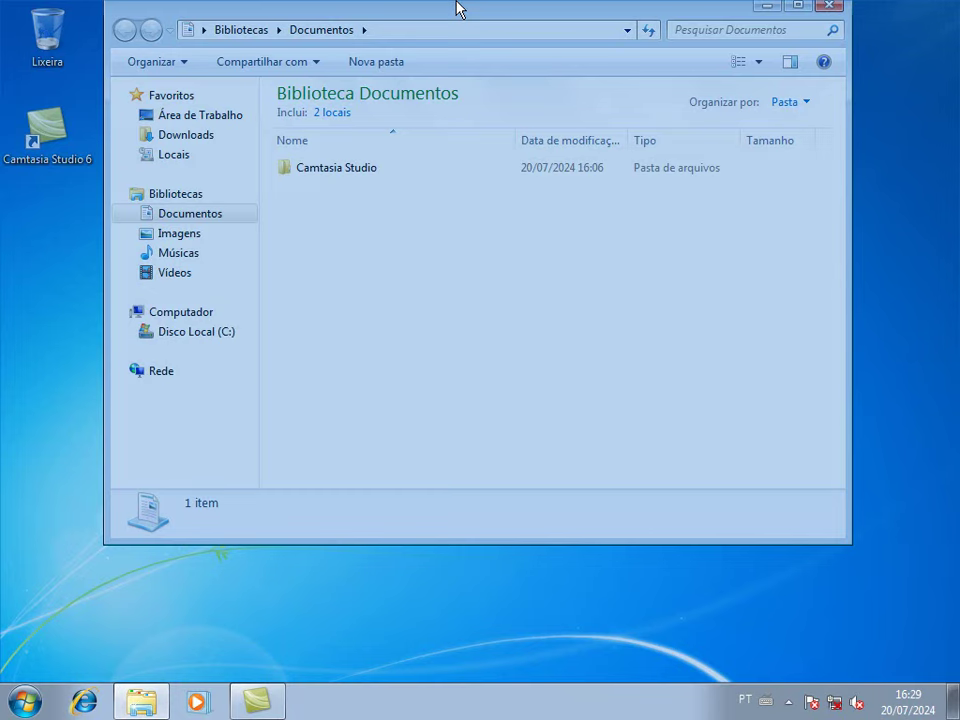
{"action": "left_click_drag", "start_coordinate": [456, 1], "coordinate": [456, 1]}
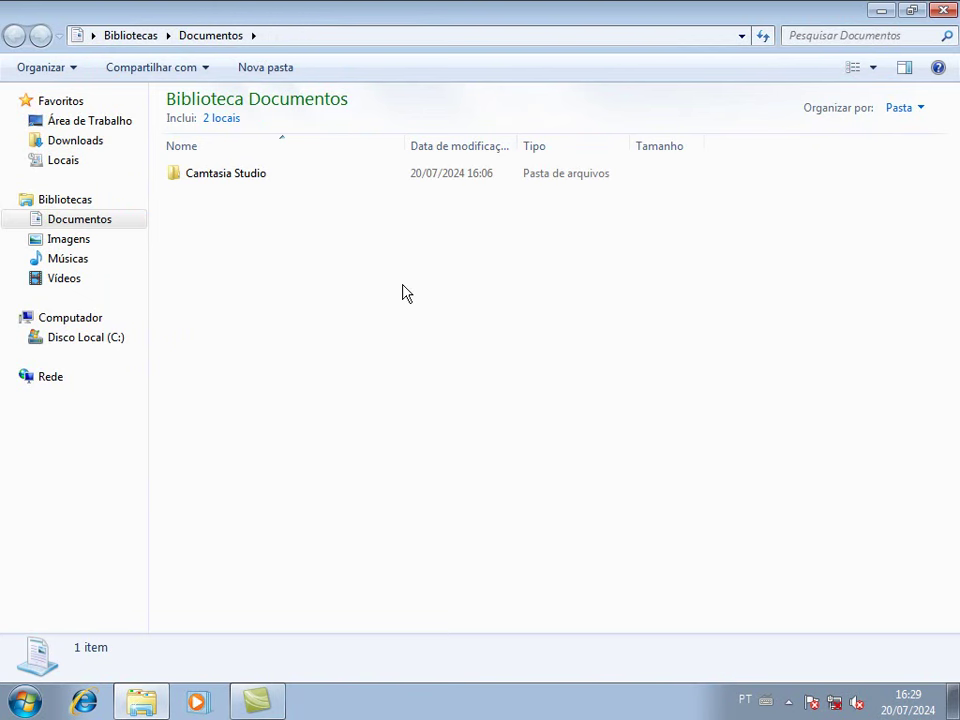
Examine the automatic window arrangement option under Facilitar o uso do mouse in Painel de Controle, discarding any changes and closing it
{"action": "left_click", "coordinate": [44, 708]}
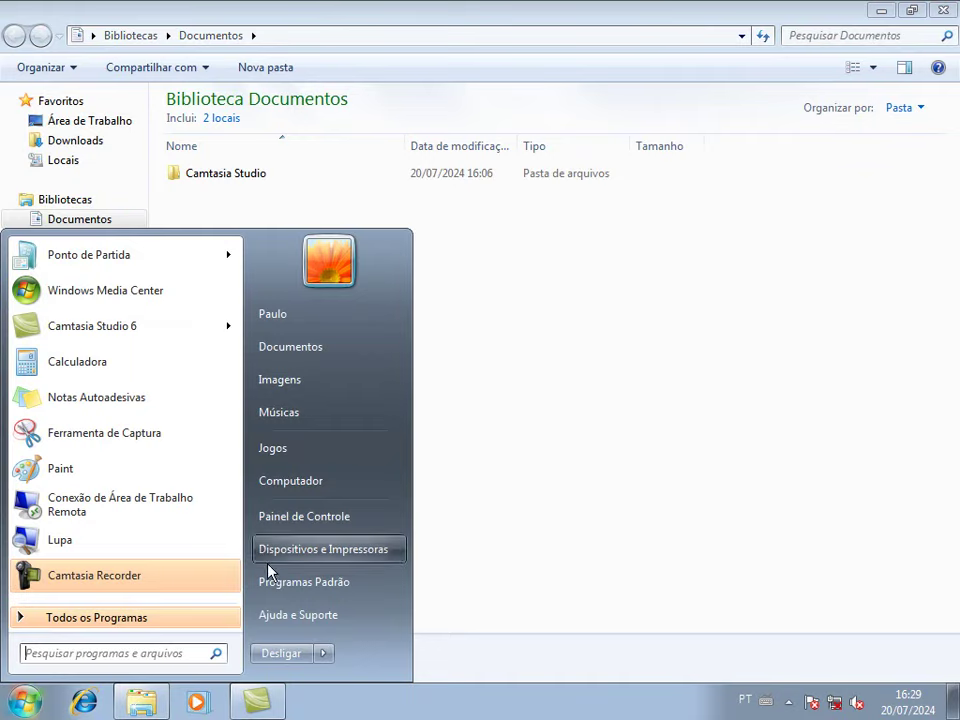
{"action": "left_click", "coordinate": [365, 518]}
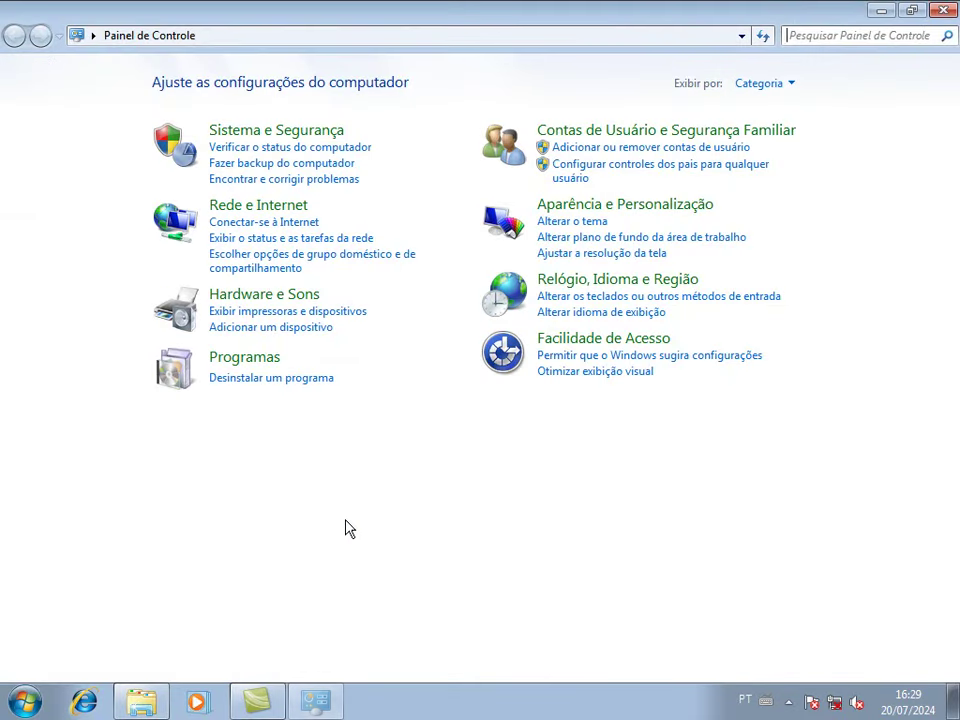
{"action": "left_click", "coordinate": [607, 343]}
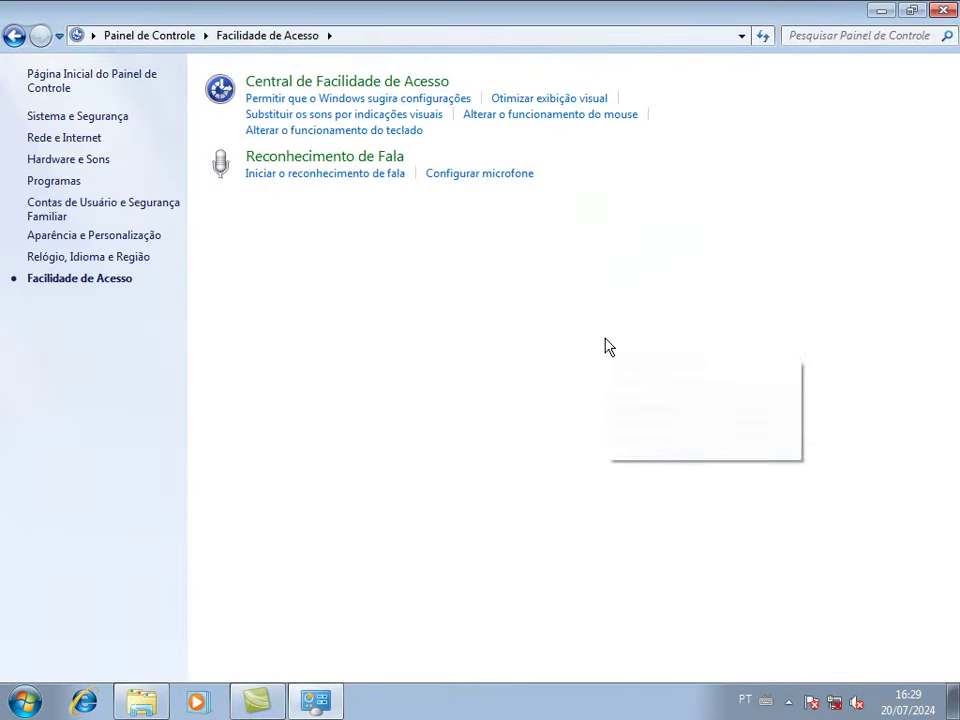
{"action": "left_click", "coordinate": [303, 82]}
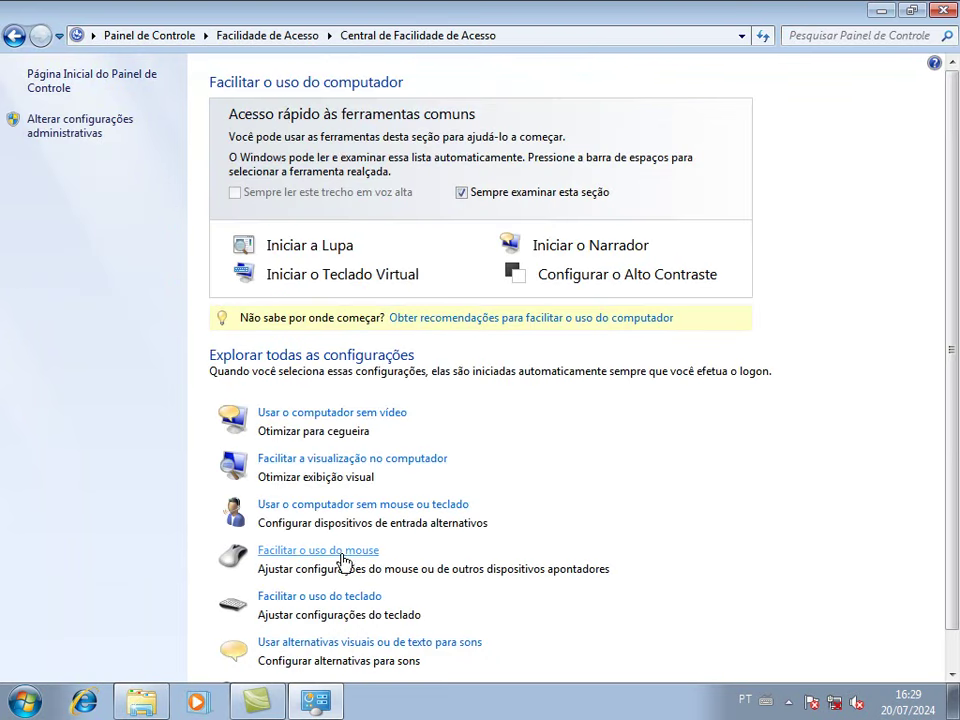
{"action": "left_click", "coordinate": [281, 562]}
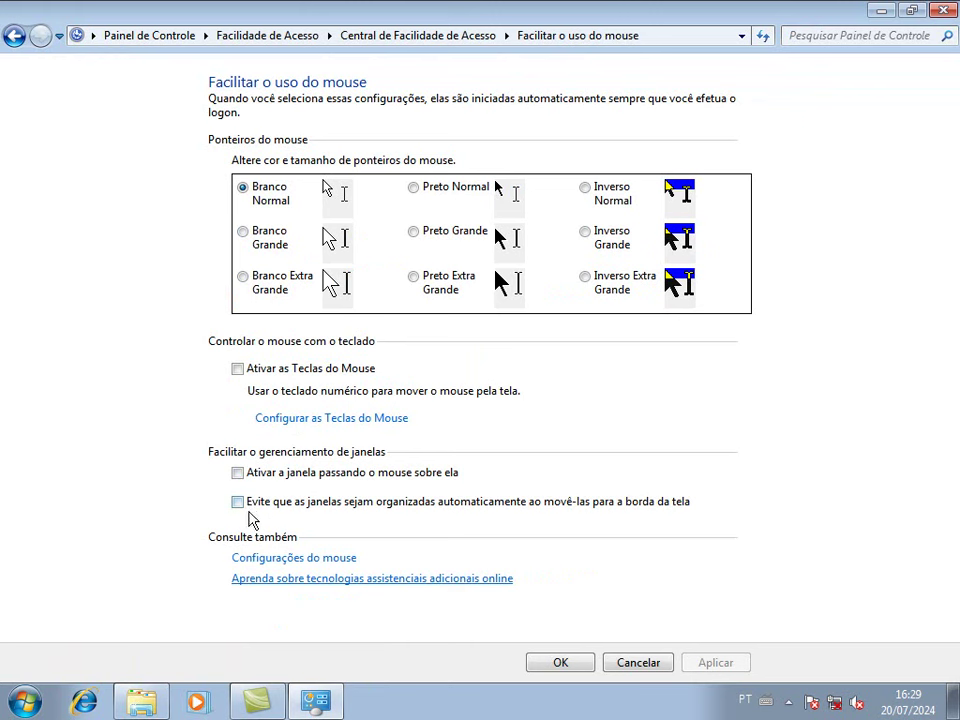
{"action": "left_click", "coordinate": [640, 663]}
{"action": "left_click", "coordinate": [943, 10]}
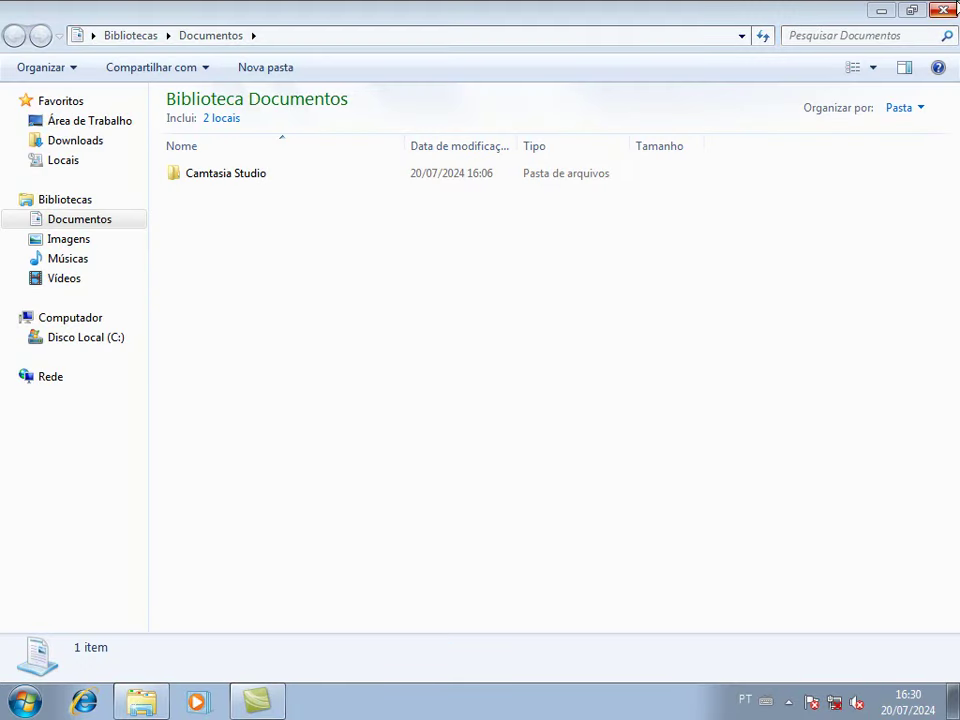
Switch the Documentos window between restored and maximized, leaving it floating near the middle of the desktop
{"action": "left_click_drag", "start_coordinate": [724, 9], "coordinate": [604, 45]}
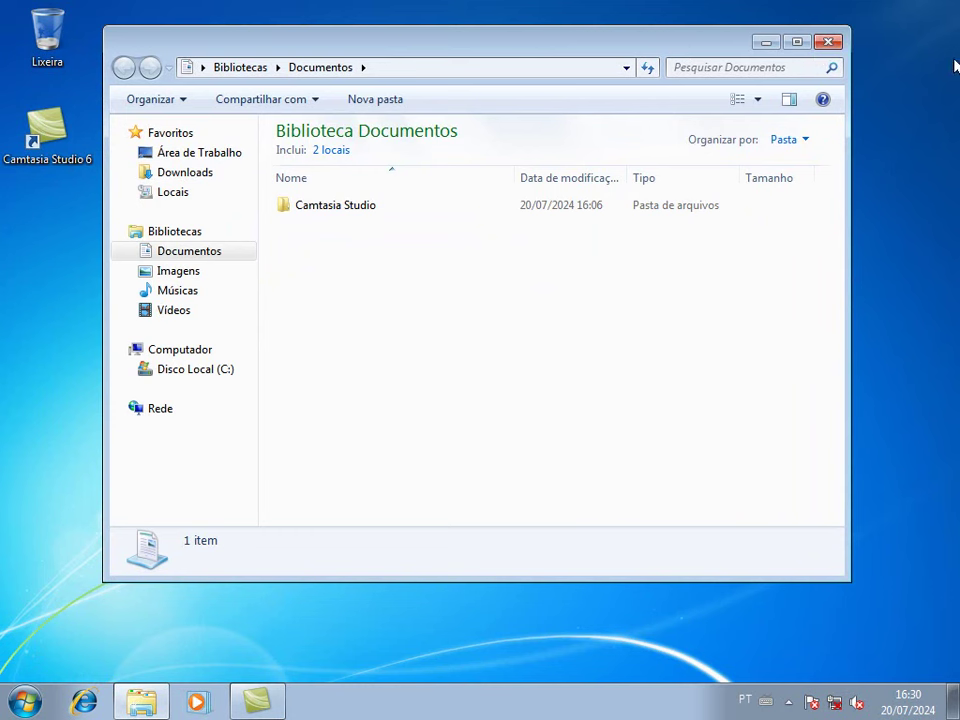
{"action": "left_click", "coordinate": [809, 46]}
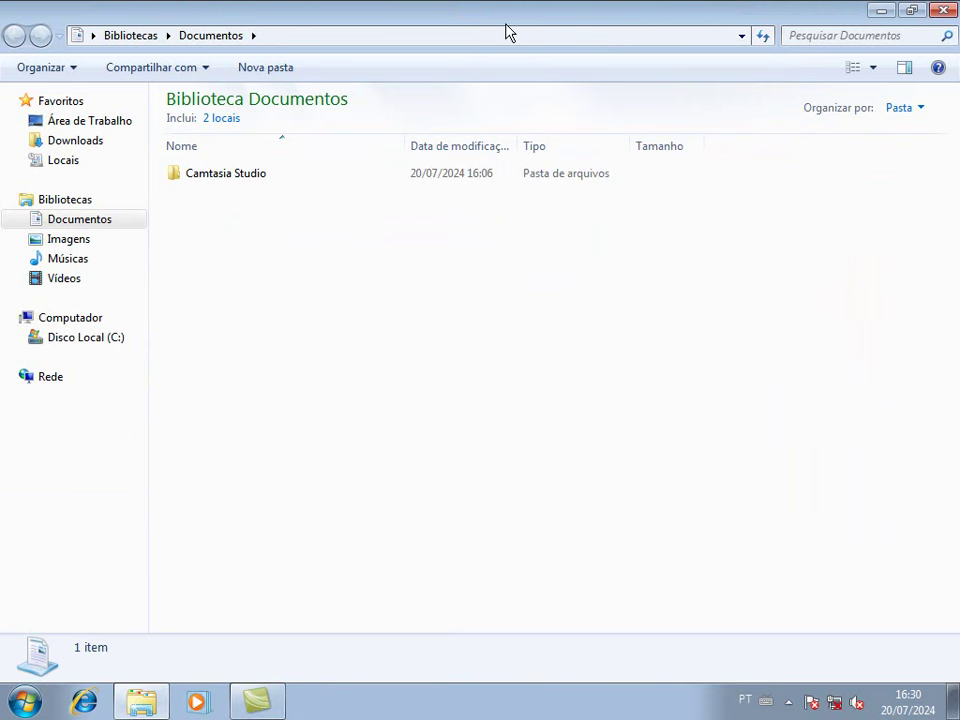
{"action": "left_click_drag", "start_coordinate": [611, 32], "coordinate": [491, 131]}
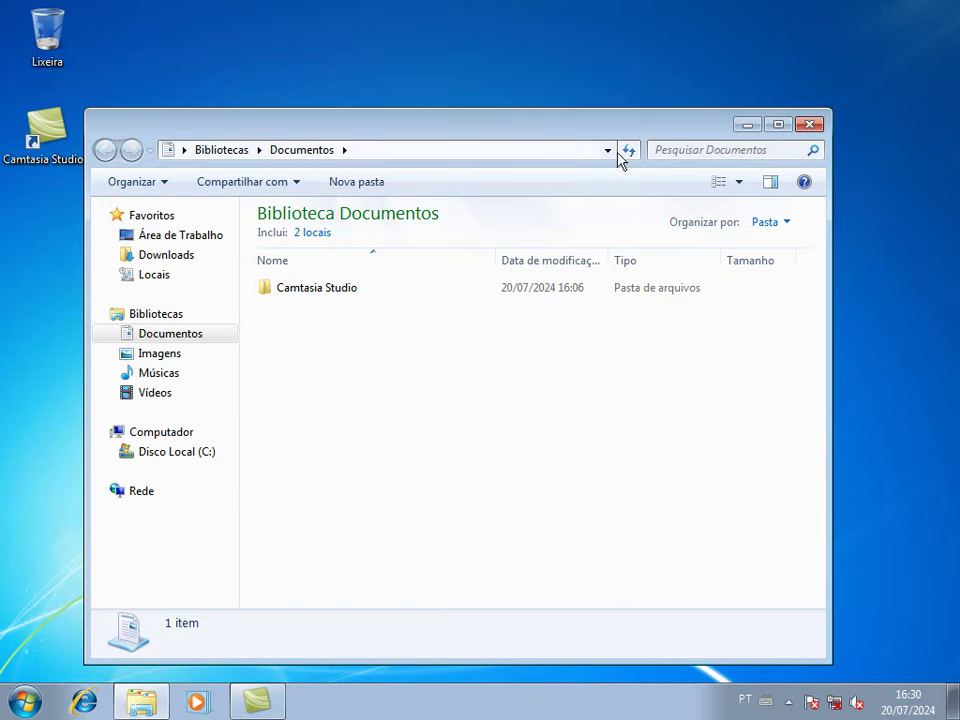
{"action": "left_click_drag", "start_coordinate": [531, 131], "coordinate": [543, 94]}
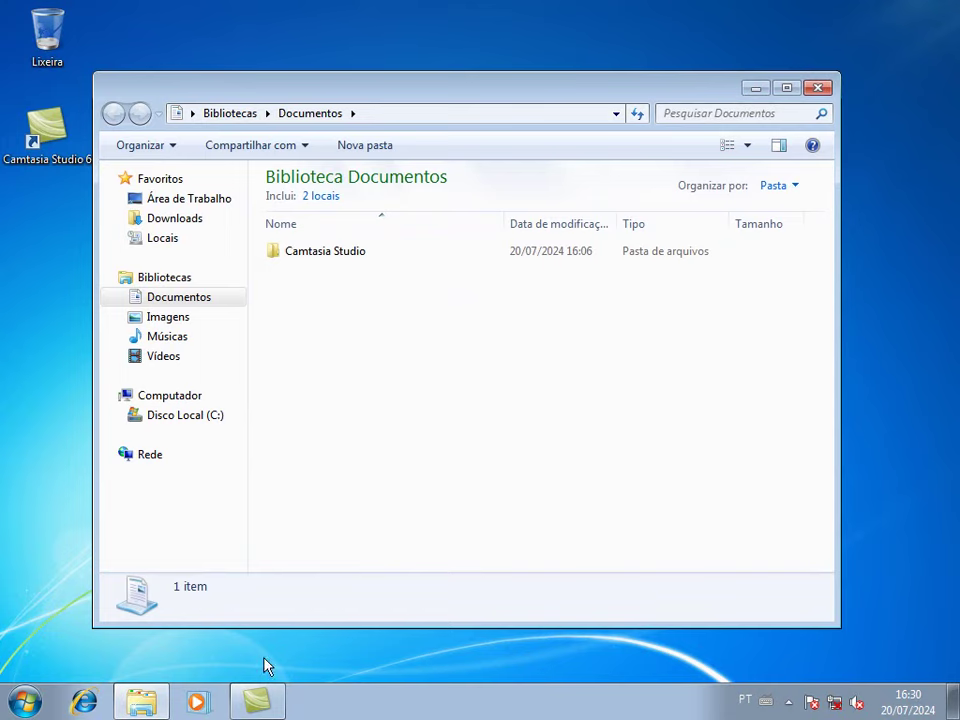
Open Internet Explorer and Windows Media Player and arrange their windows so they overlap the Documentos window
{"action": "left_click", "coordinate": [92, 703]}
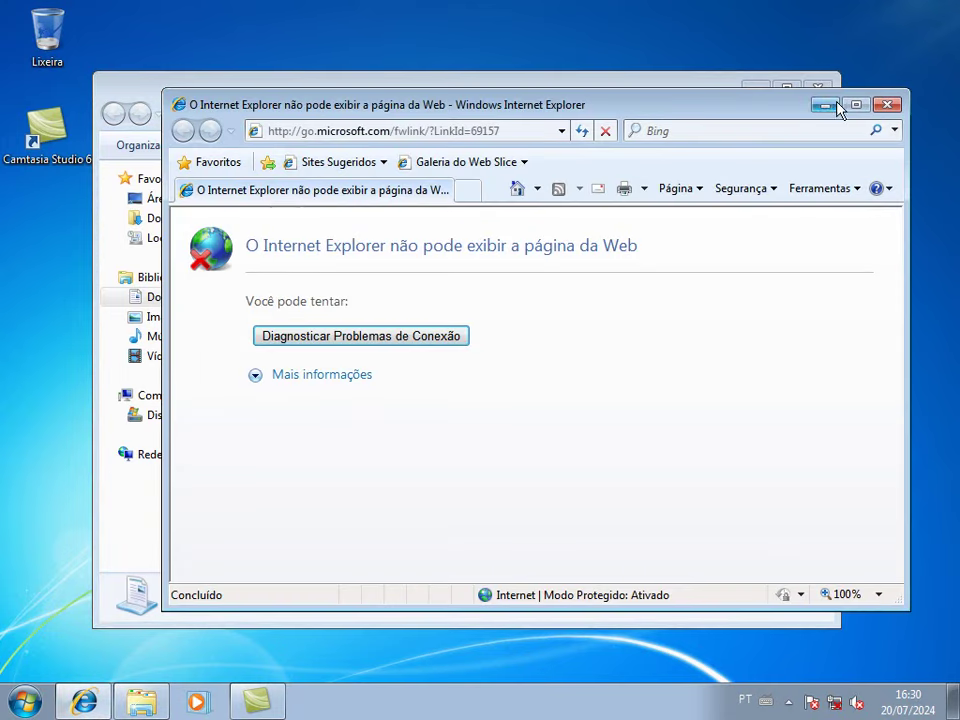
{"action": "left_click", "coordinate": [662, 78]}
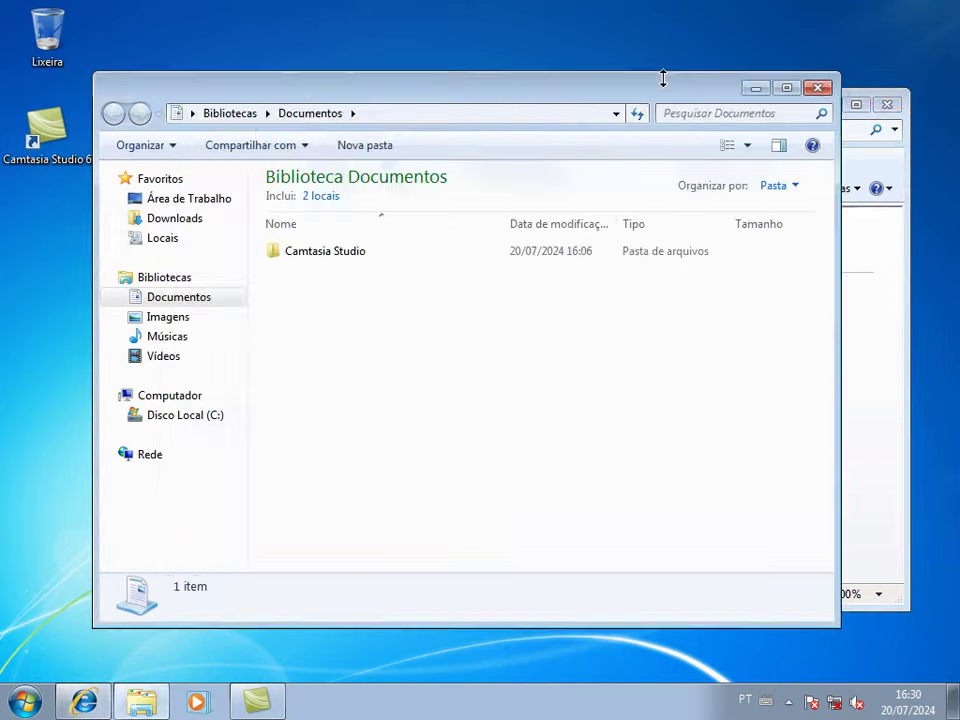
{"action": "left_click_drag", "start_coordinate": [718, 97], "coordinate": [702, 162]}
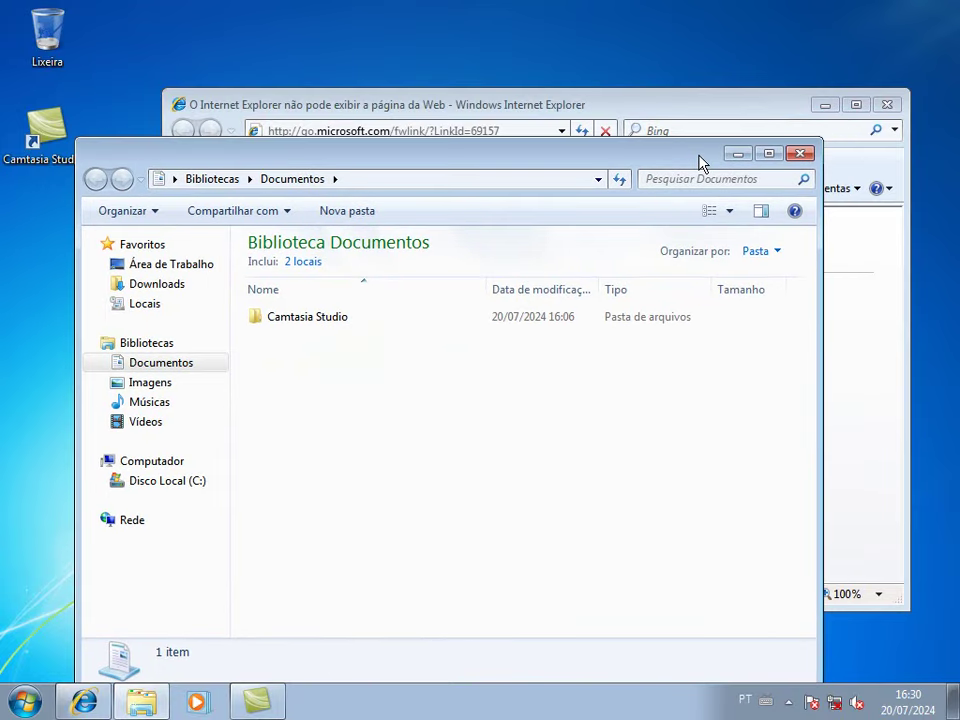
{"action": "left_click", "coordinate": [199, 704]}
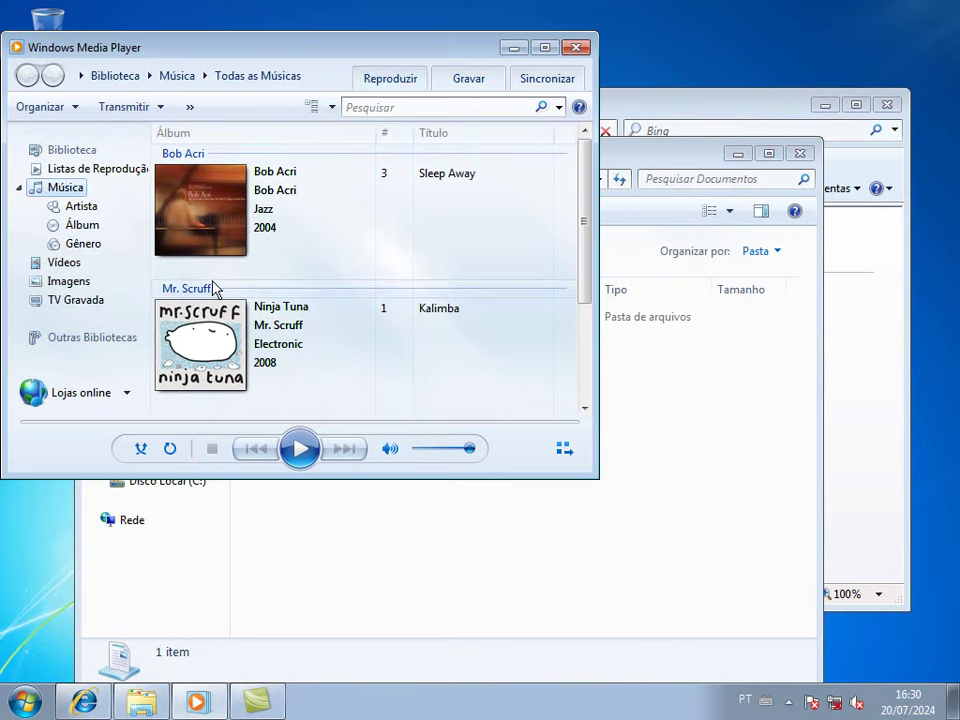
{"action": "left_click_drag", "start_coordinate": [360, 47], "coordinate": [518, 216]}
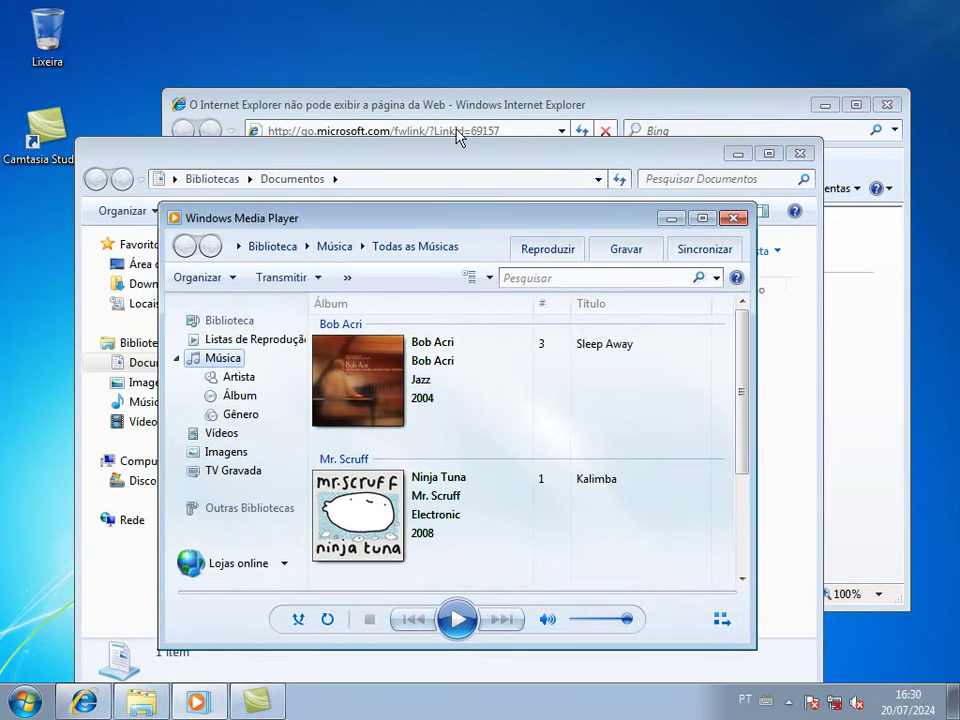
Shake the Windows Media Player window with Aero Shake to minimize all the other open windows
{"action": "left_click_drag", "start_coordinate": [471, 226], "coordinate": [474, 192]}
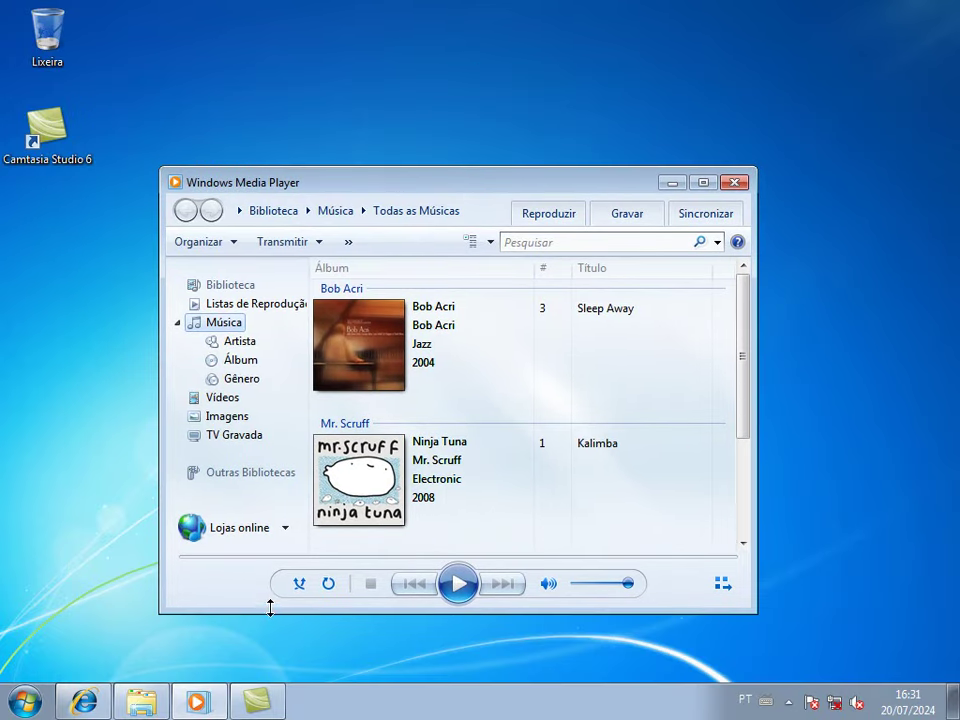
{"action": "left_click_drag", "start_coordinate": [471, 190], "coordinate": [360, 115]}
{"action": "left_click_drag", "start_coordinate": [461, 164], "coordinate": [517, 145]}
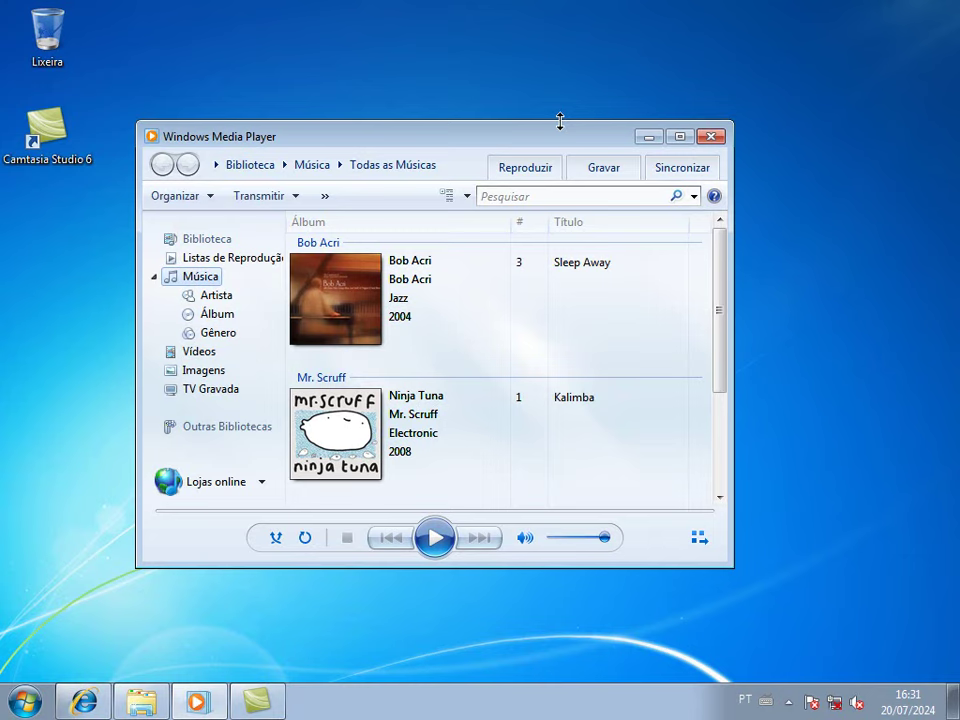
{"action": "left_click_drag", "start_coordinate": [514, 146], "coordinate": [543, 150]}
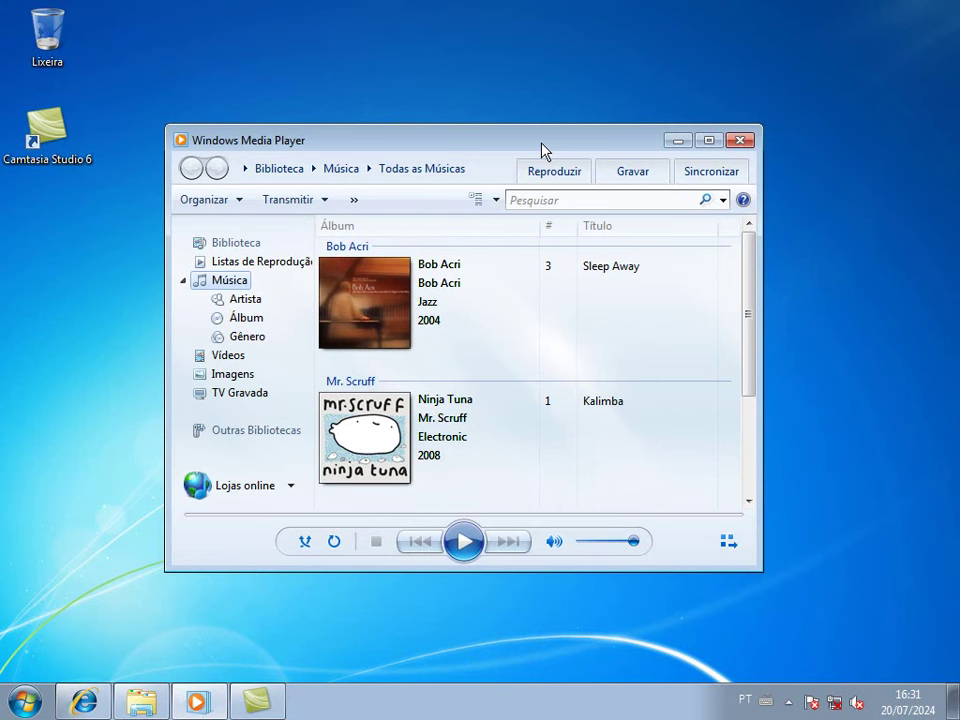
{"action": "left_click", "coordinate": [627, 82]}
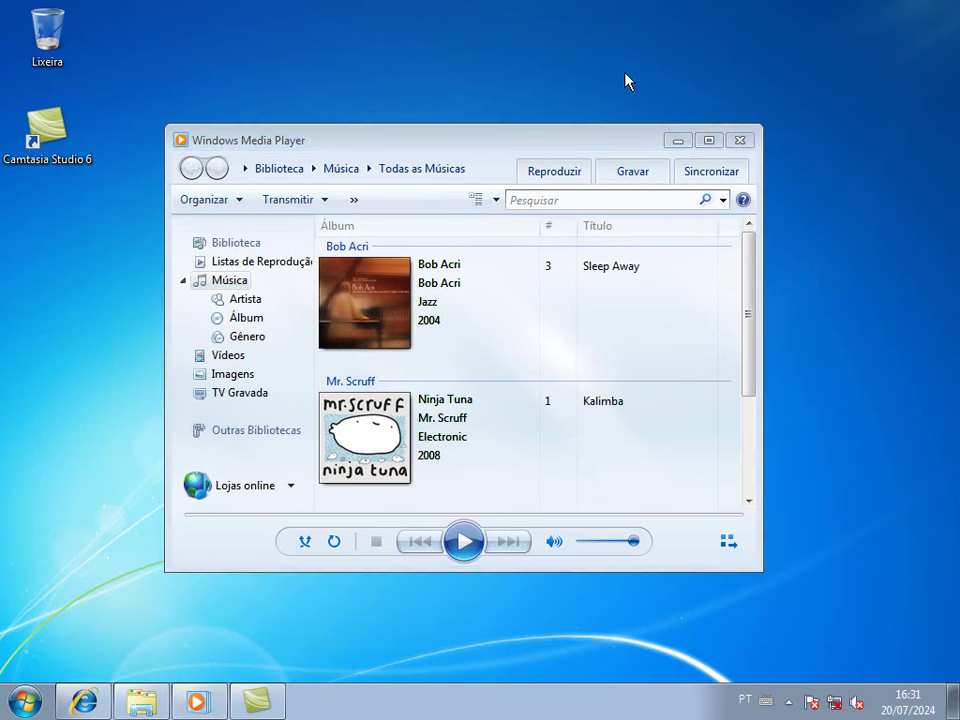